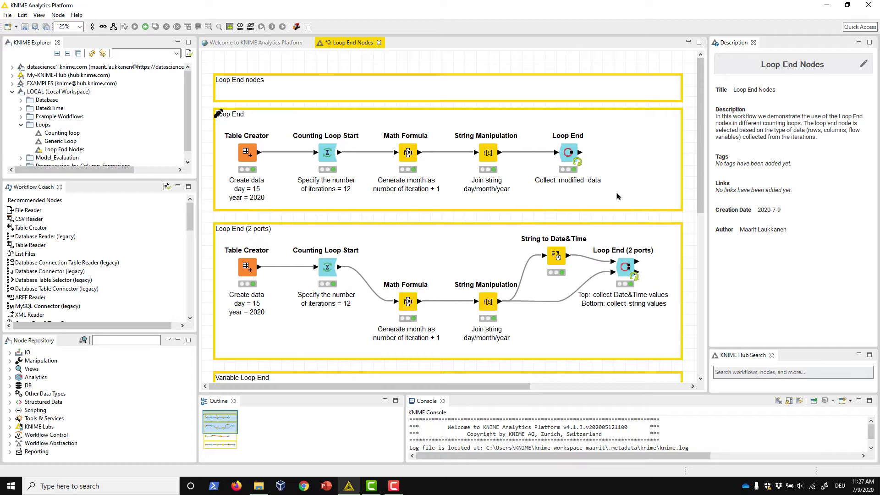
# Step: Review the Loop End node's 12 collected rows, then open its row key and iteration settings
pyautogui.rightClick(570, 152)
pyautogui.click(597, 403)
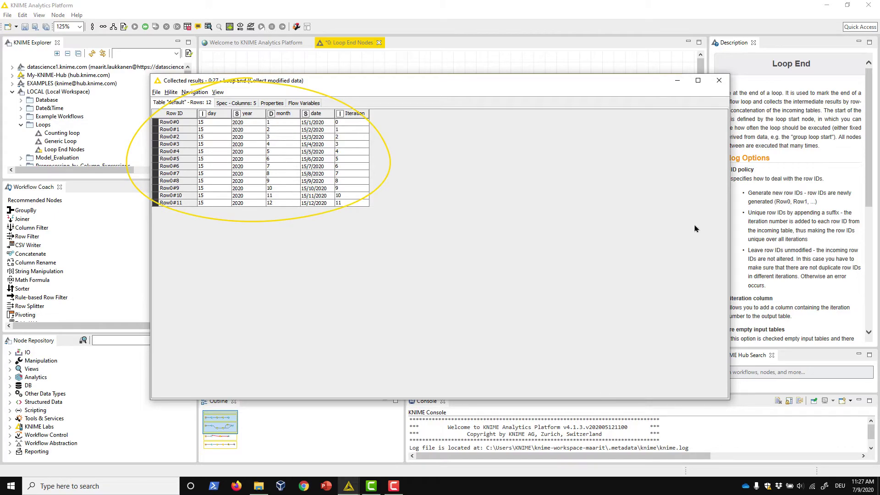
pyautogui.click(720, 82)
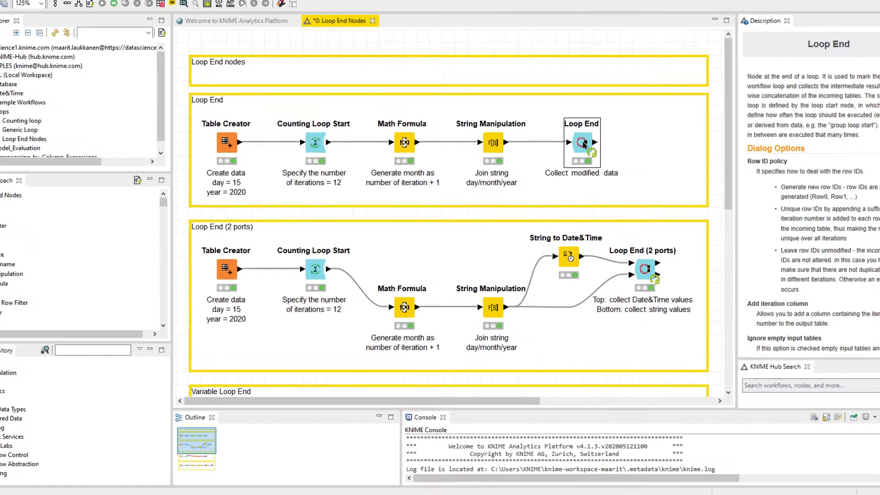
pyautogui.doubleClick(569, 152)
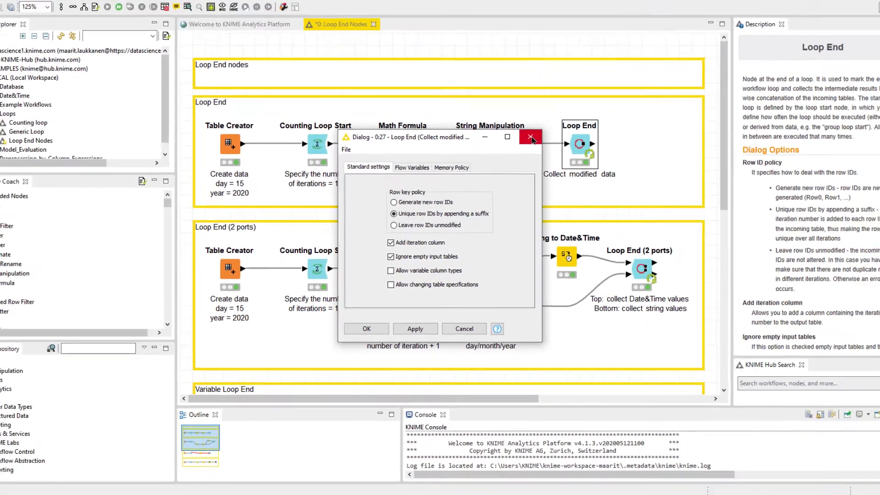
# Step: Close the Loop End settings and view the Loop End (2 ports) first port's collected results
pyautogui.click(531, 138)
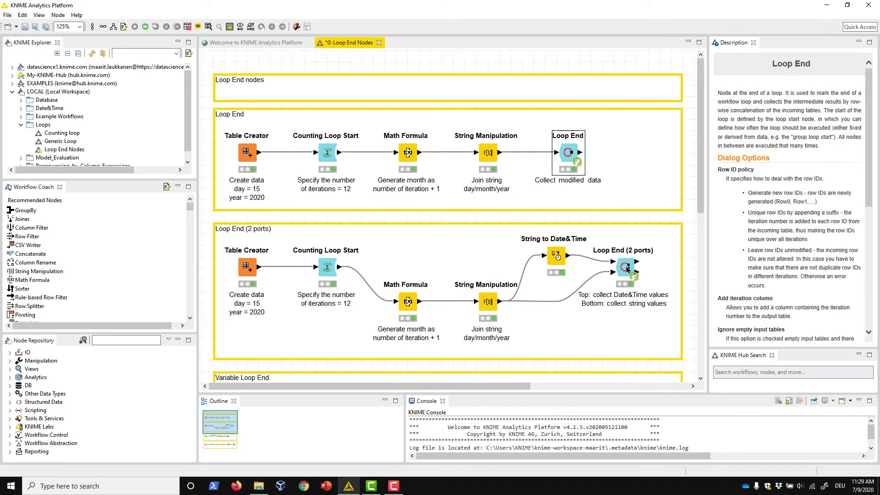
pyautogui.rightClick(626, 269)
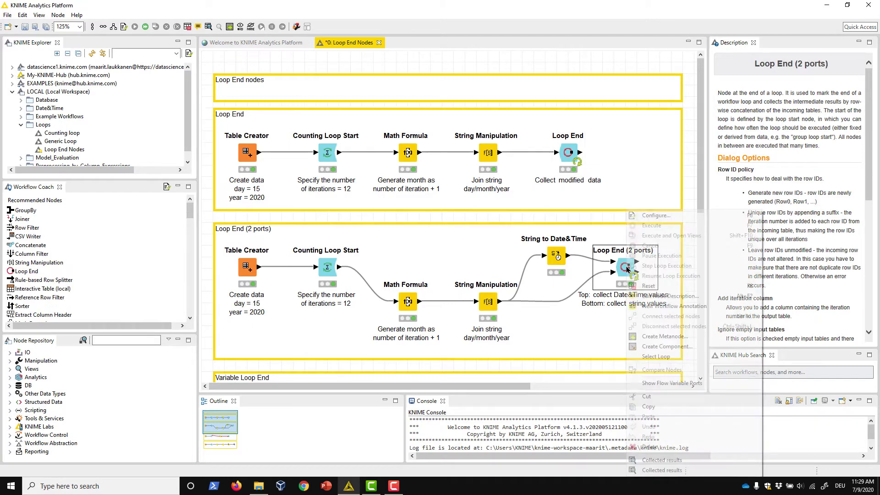
pyautogui.click(649, 460)
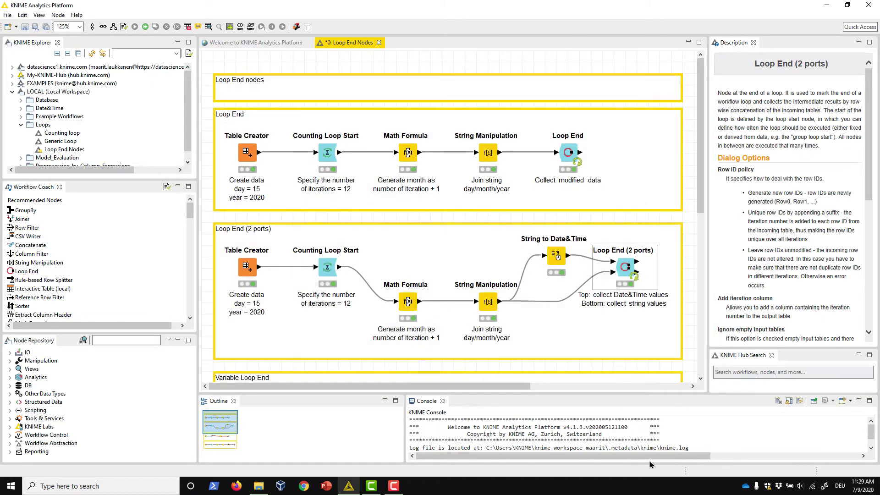
# Step: View the second port's collected results, then check the per-port settings without changes
pyautogui.rightClick(625, 270)
pyautogui.click(660, 470)
pyautogui.doubleClick(626, 269)
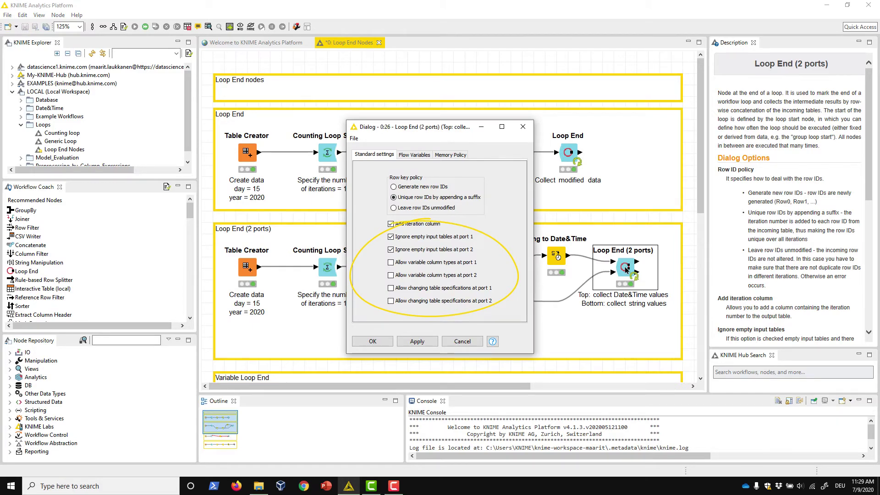
pyautogui.press('Escape')
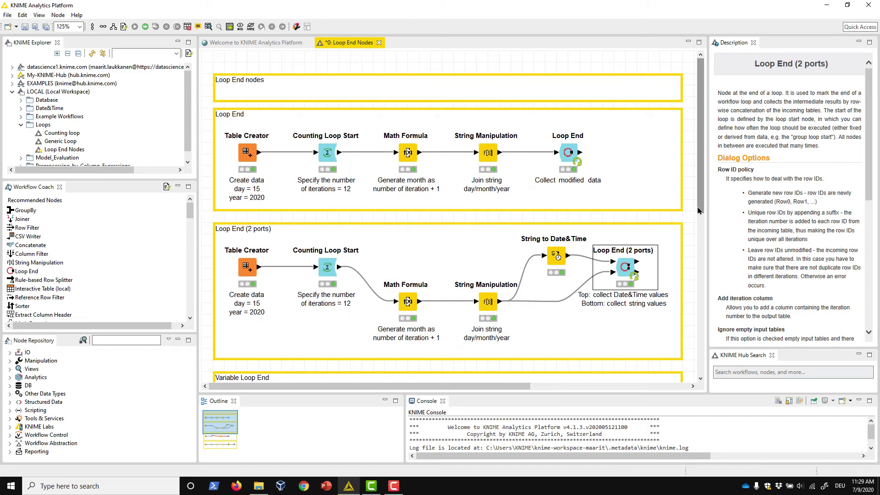
# Step: Scroll to the Variable Loop End example and review the Rule Engine Variable's month rules
pyautogui.moveTo(699, 211); pyautogui.dragTo(701, 302)
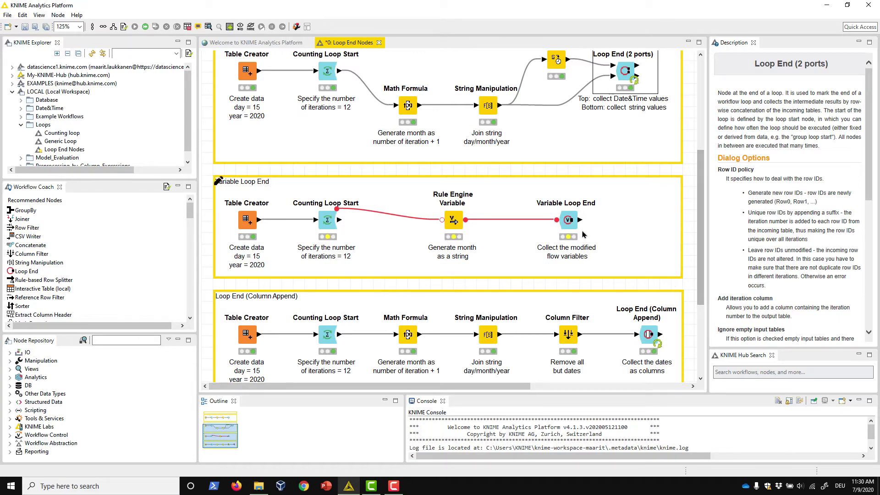
pyautogui.doubleClick(453, 220)
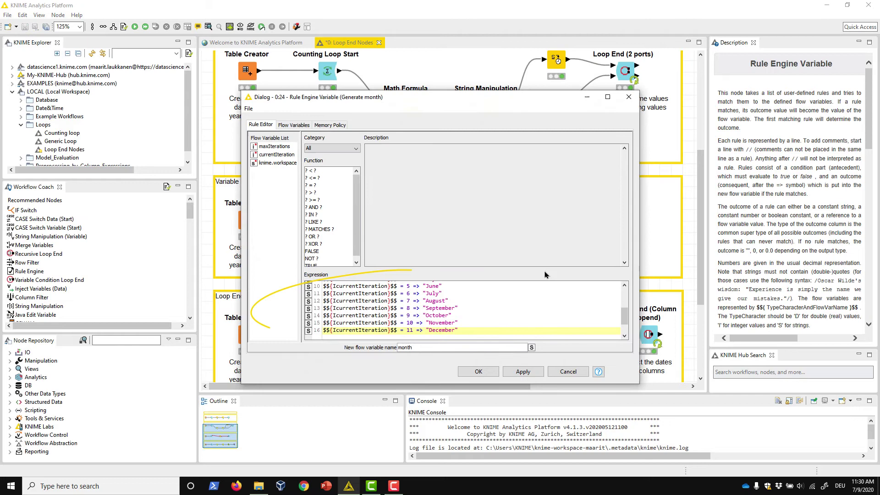
pyautogui.moveTo(627, 320); pyautogui.dragTo(625, 312)
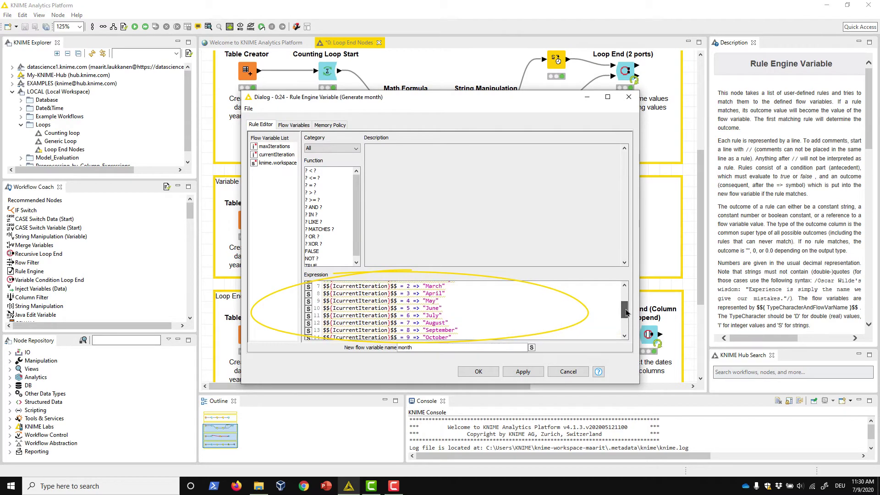
pyautogui.click(487, 372)
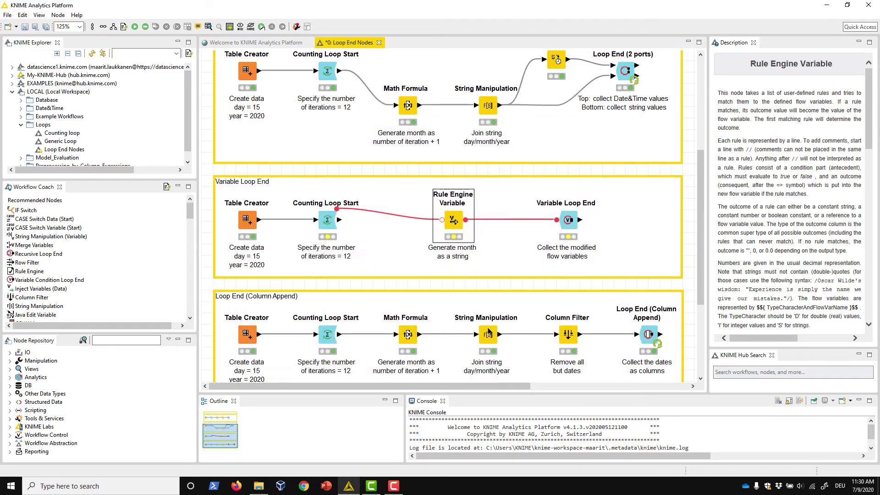
# Step: Check the Rule Engine Variable's output flow variables, with month set to January
pyautogui.rightClick(454, 220)
pyautogui.click(455, 220)
pyautogui.rightClick(456, 220)
pyautogui.click(486, 440)
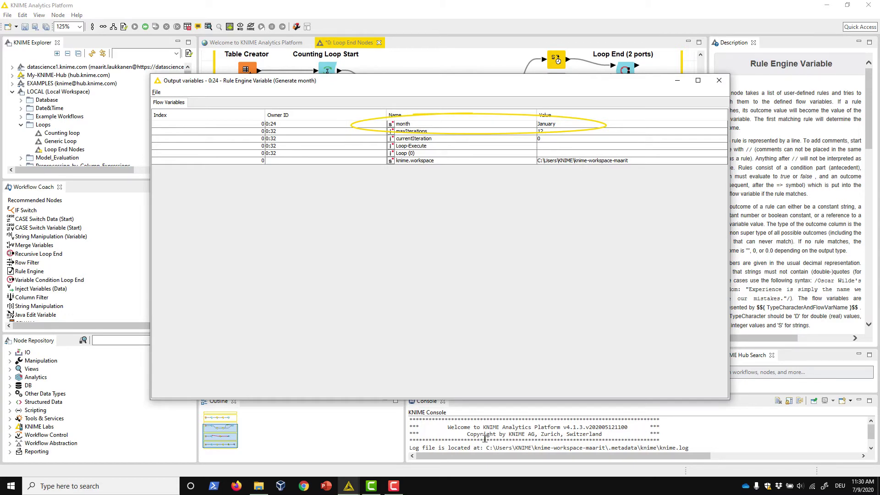
pyautogui.hotkey('alt', 'F4')
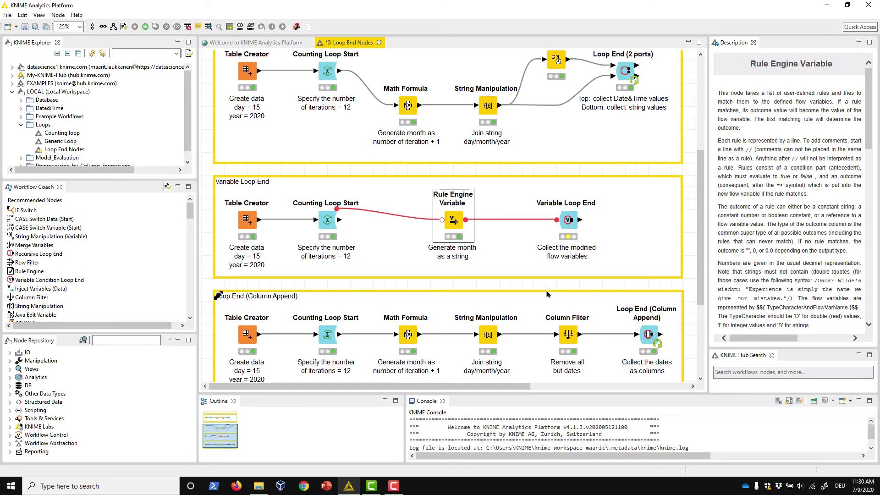
# Step: Inspect the Variable Loop End's 12-row month and currentIteration table, then scroll to the Column Append example
pyautogui.doubleClick(568, 220)
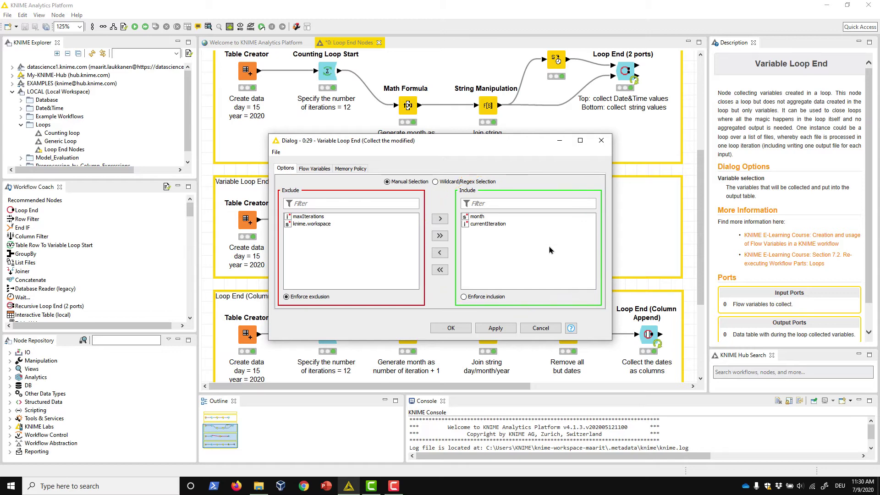
pyautogui.click(451, 328)
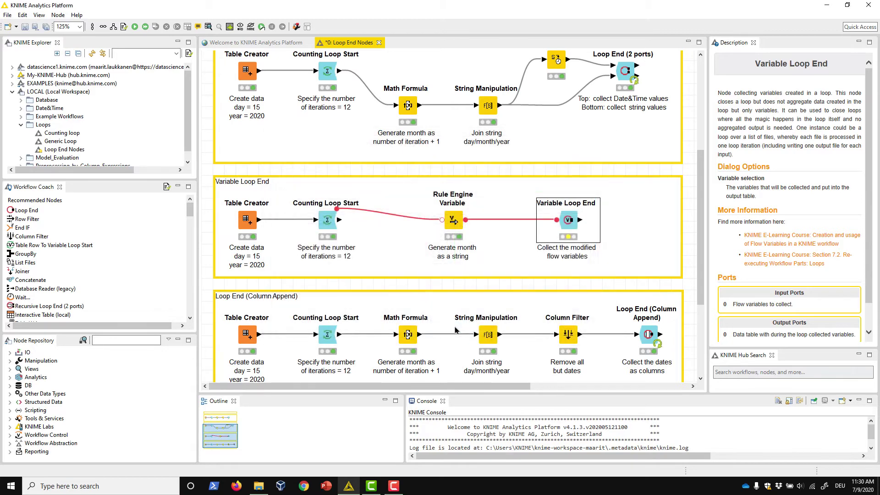
pyautogui.rightClick(567, 221)
pyautogui.rightClick(571, 219)
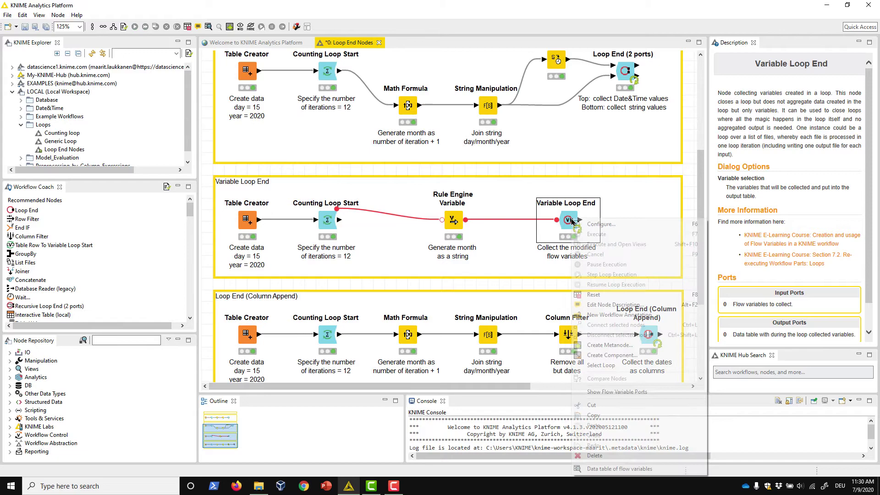
pyautogui.click(620, 468)
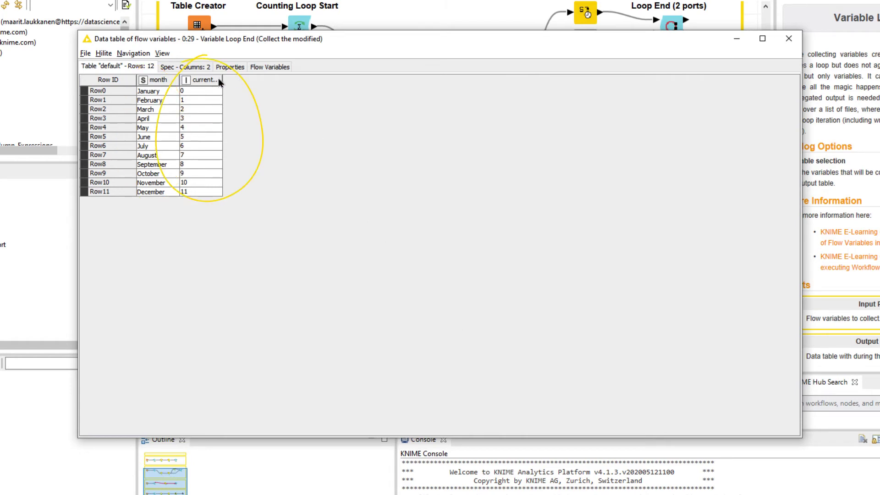
pyautogui.moveTo(223, 79); pyautogui.dragTo(262, 78)
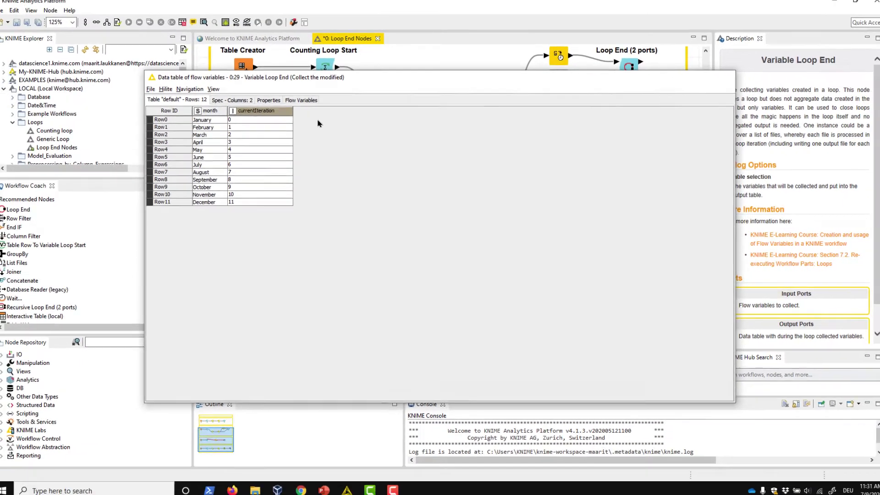
pyautogui.hotkey('alt', 'F4')
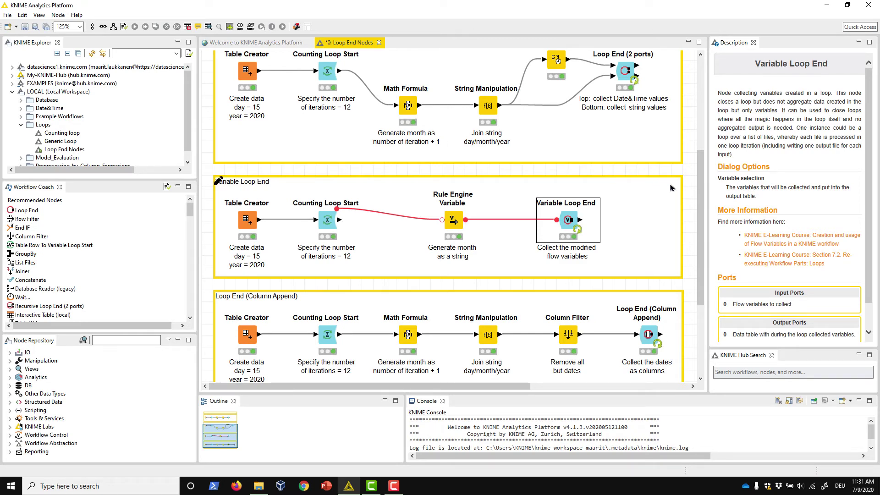
pyautogui.moveTo(701, 202); pyautogui.dragTo(703, 250)
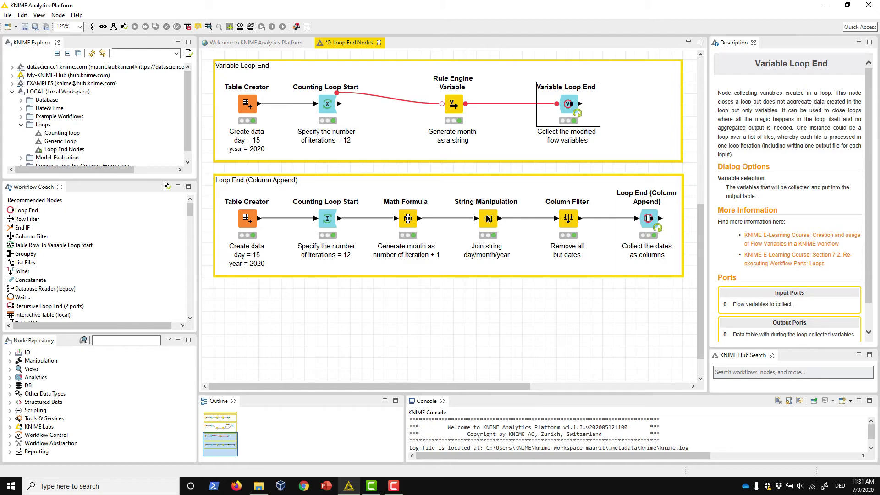
pyautogui.rightClick(489, 219)
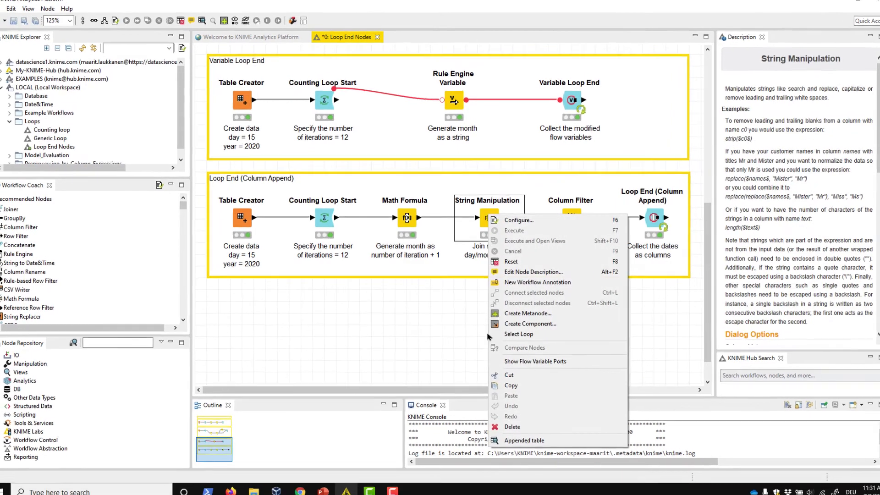
pyautogui.click(505, 438)
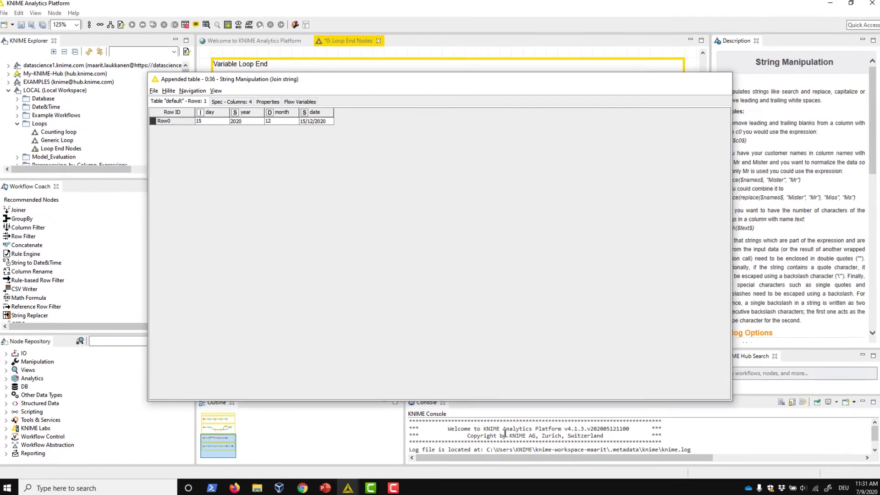
pyautogui.hotkey('alt', 'F4')
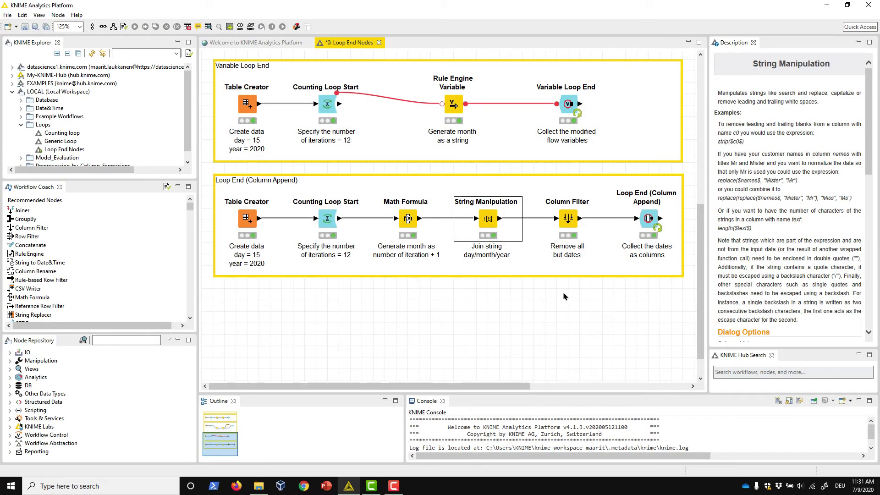
pyautogui.doubleClick(571, 223)
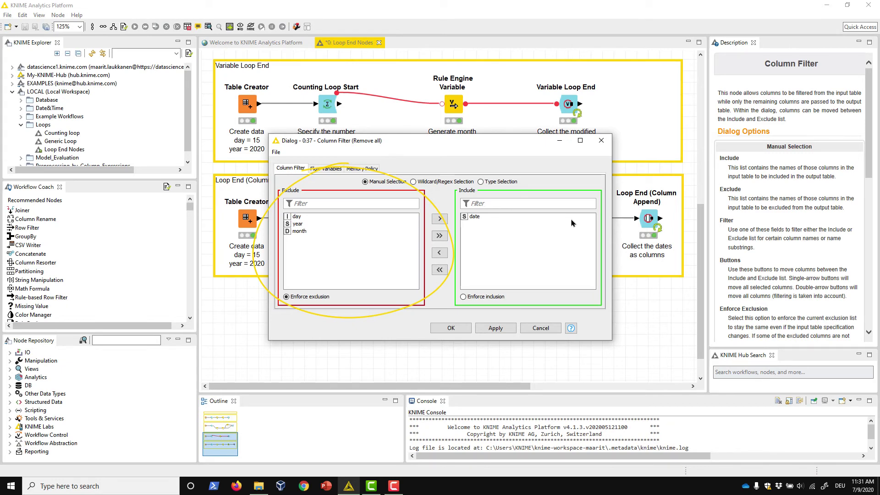
pyautogui.click(601, 141)
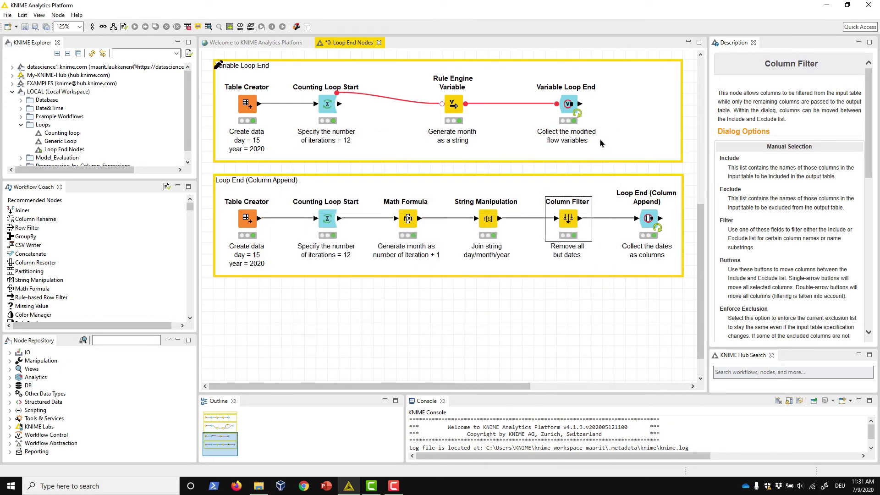
pyautogui.doubleClick(650, 220)
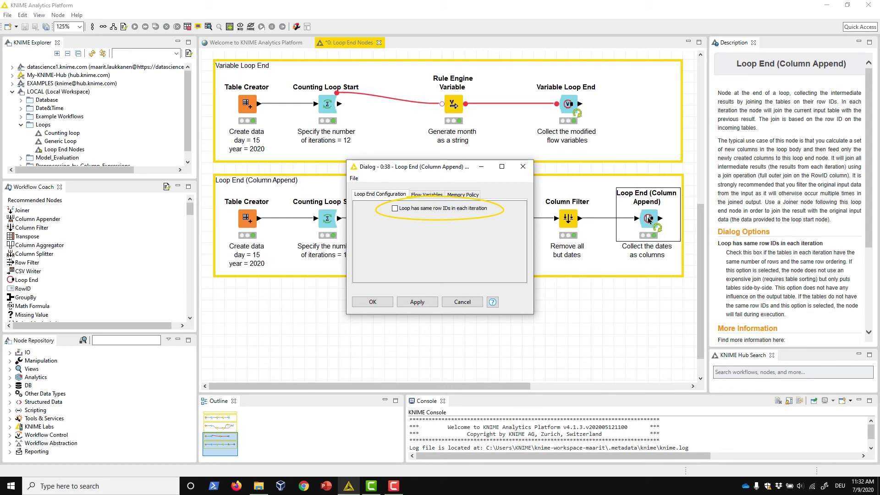
pyautogui.click(522, 167)
# Step: Show the Loop End (Column Append) results: one row with 12 date columns, 15/1/2020–15/12/2020
pyautogui.rightClick(647, 219)
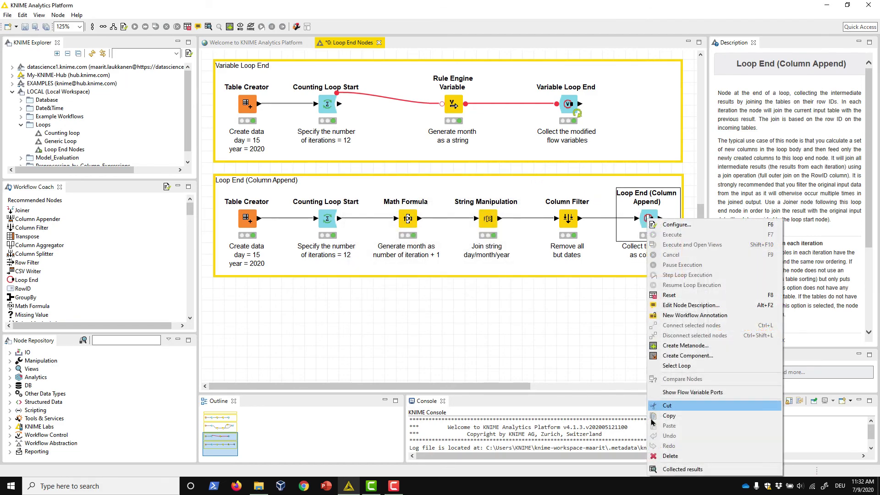
pyautogui.click(670, 469)
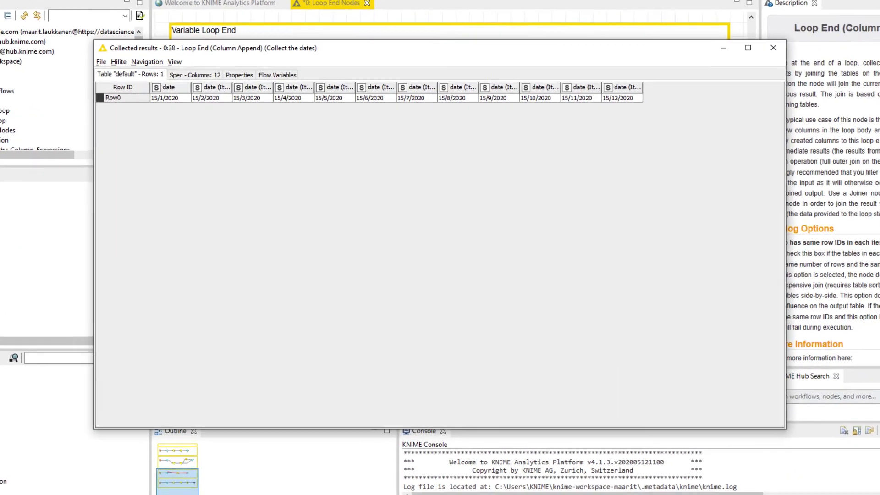